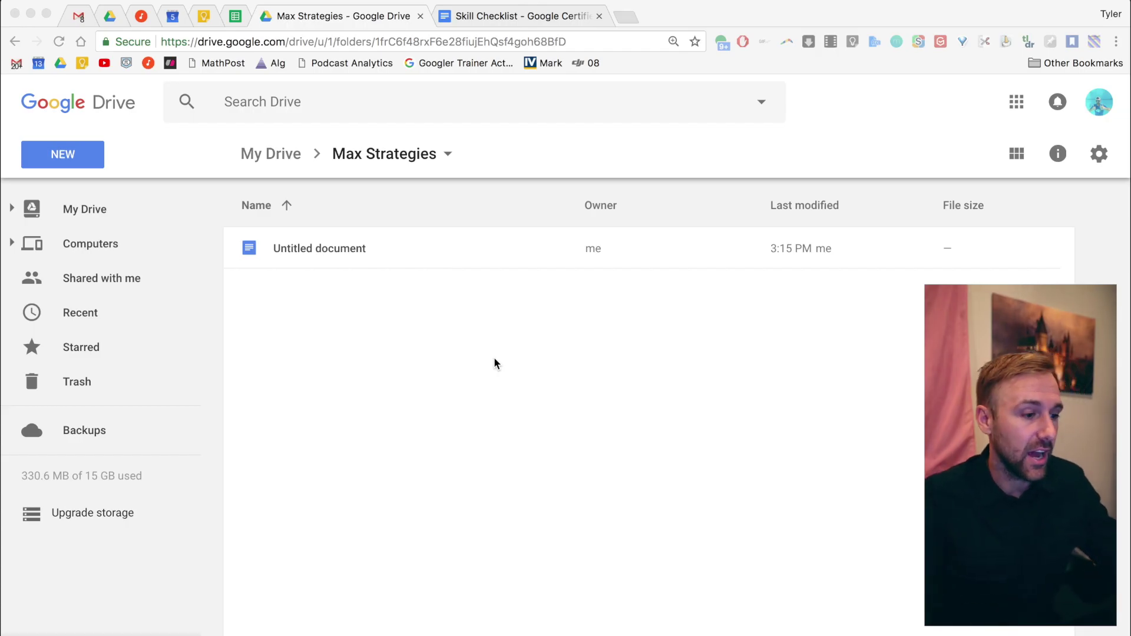
- Launch Google Drive from Gmail's apps grid to show My Drive, then bring up the account list
click(77, 18)
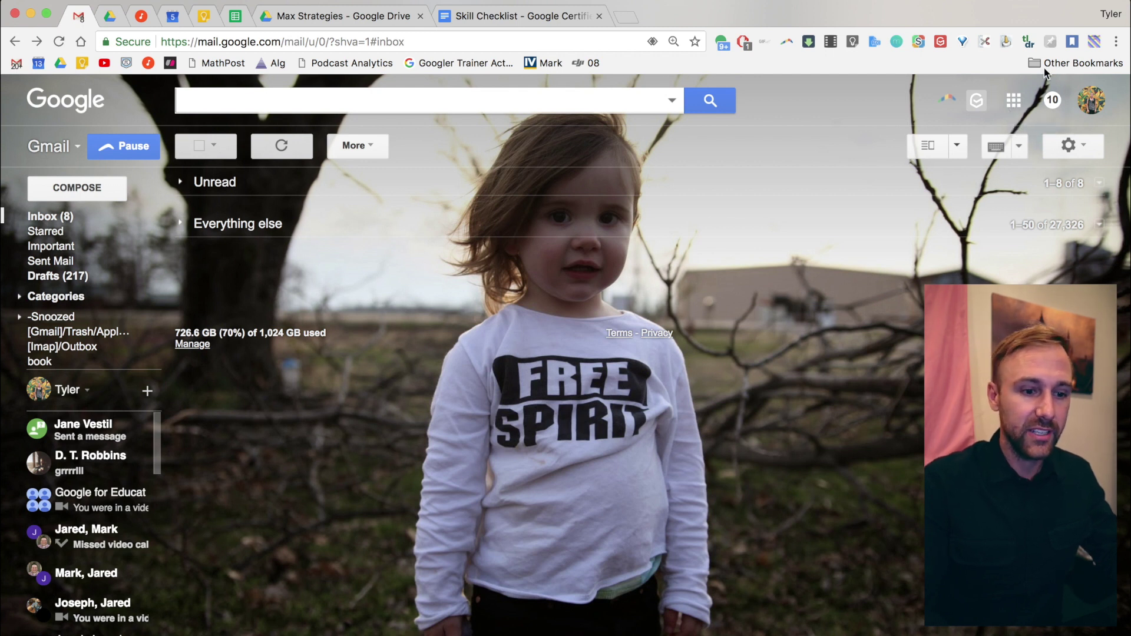
click(1015, 102)
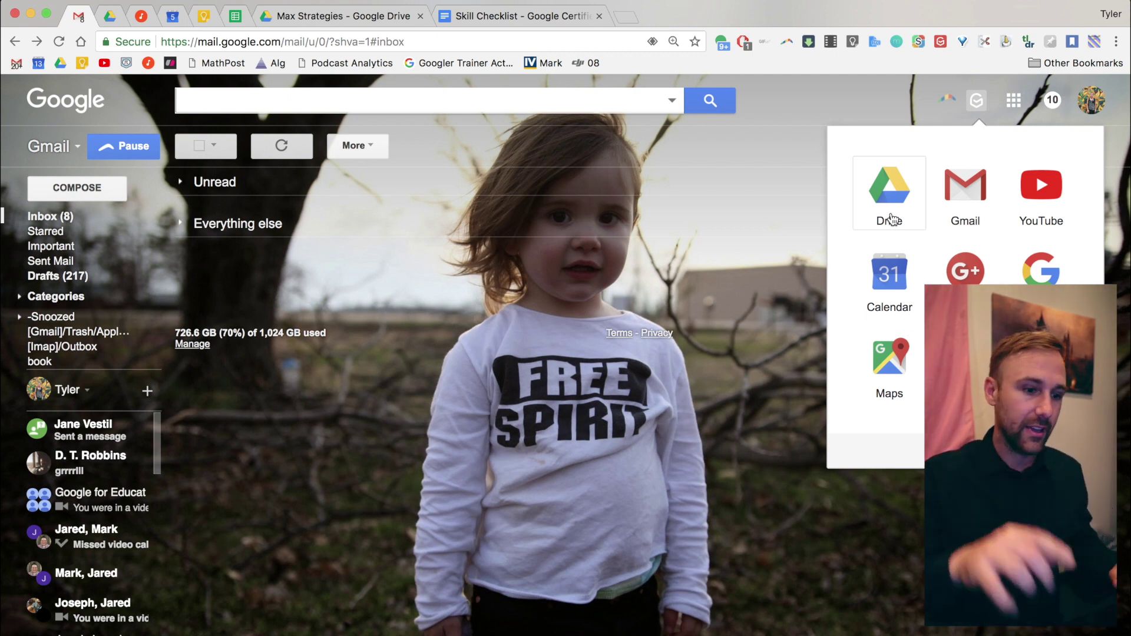
click(890, 219)
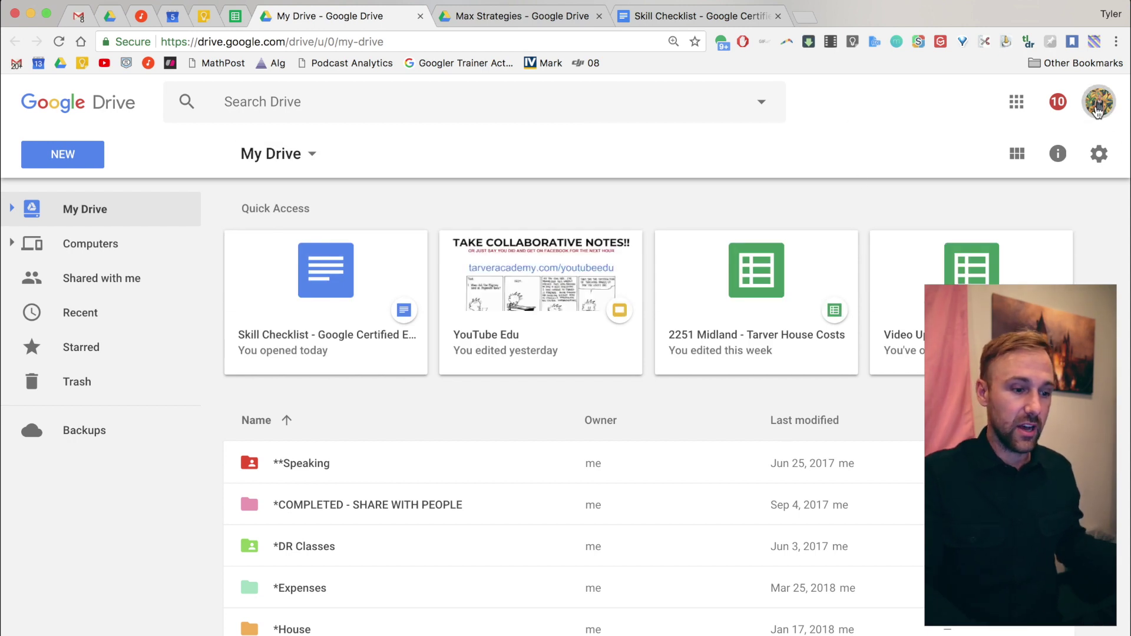
click(1098, 106)
- Switch to the second account's Drive, close the first account's tab, and expand My Drive's folders
click(987, 268)
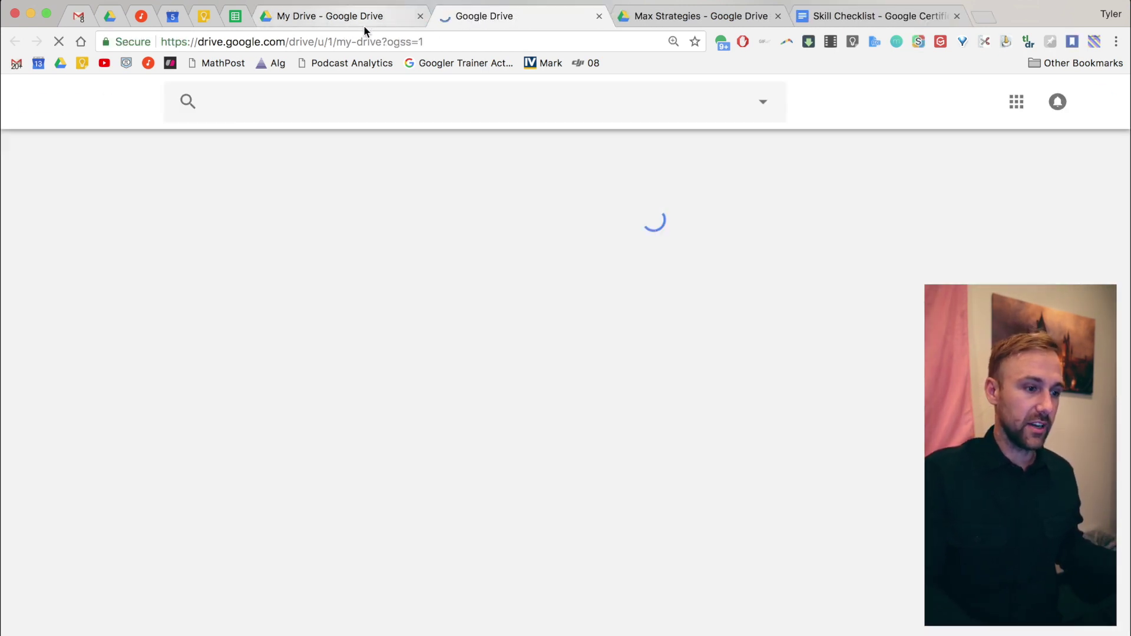
click(421, 15)
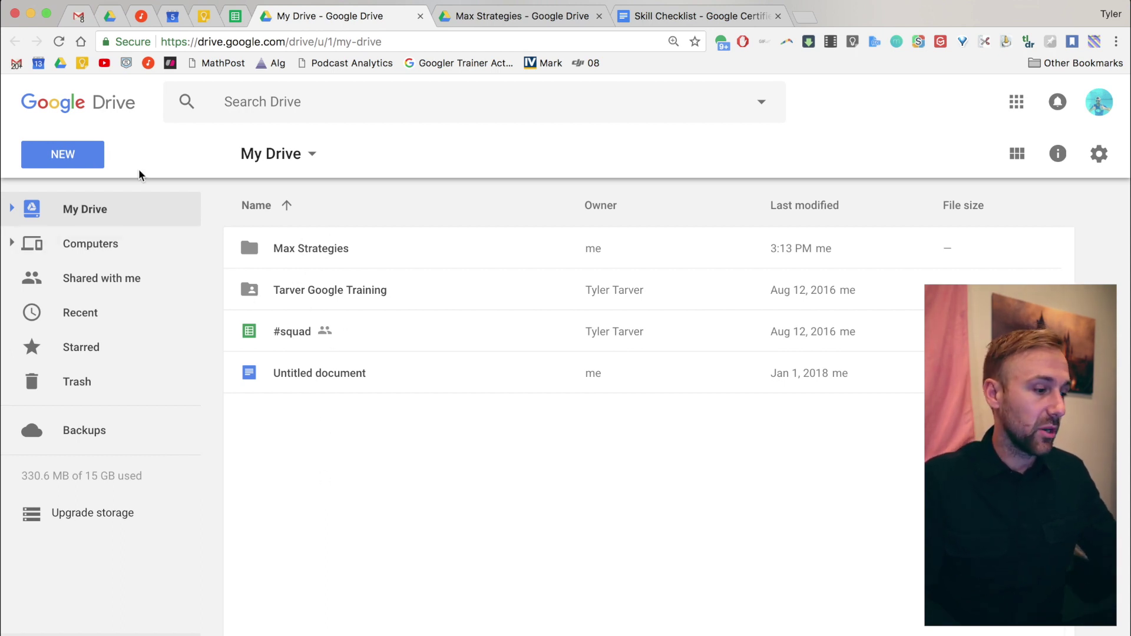
click(12, 210)
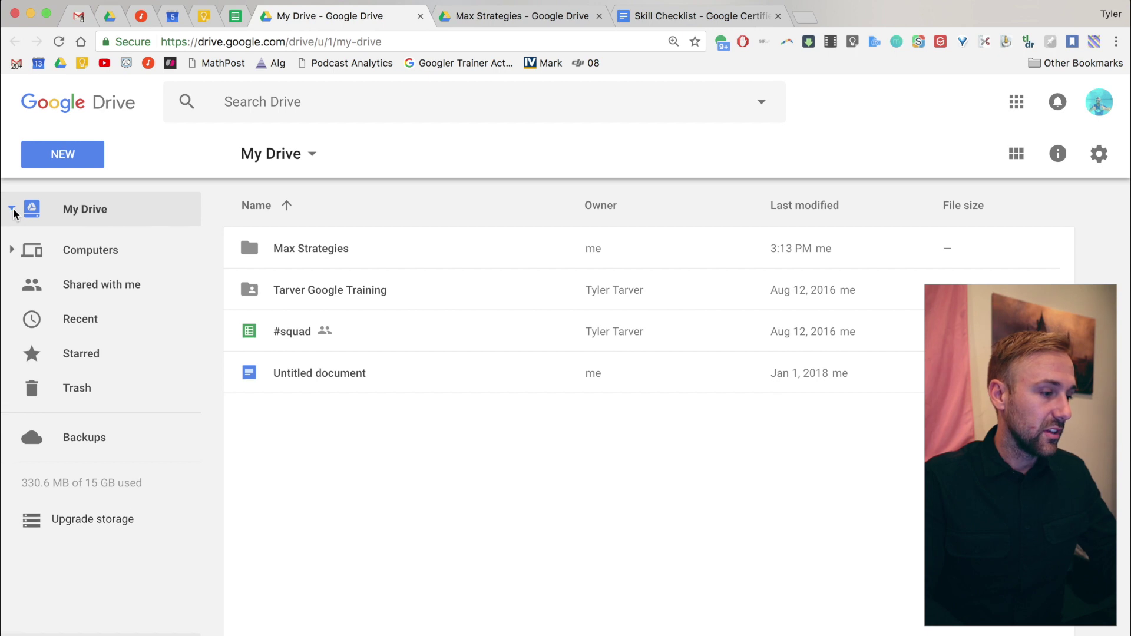
click(13, 210)
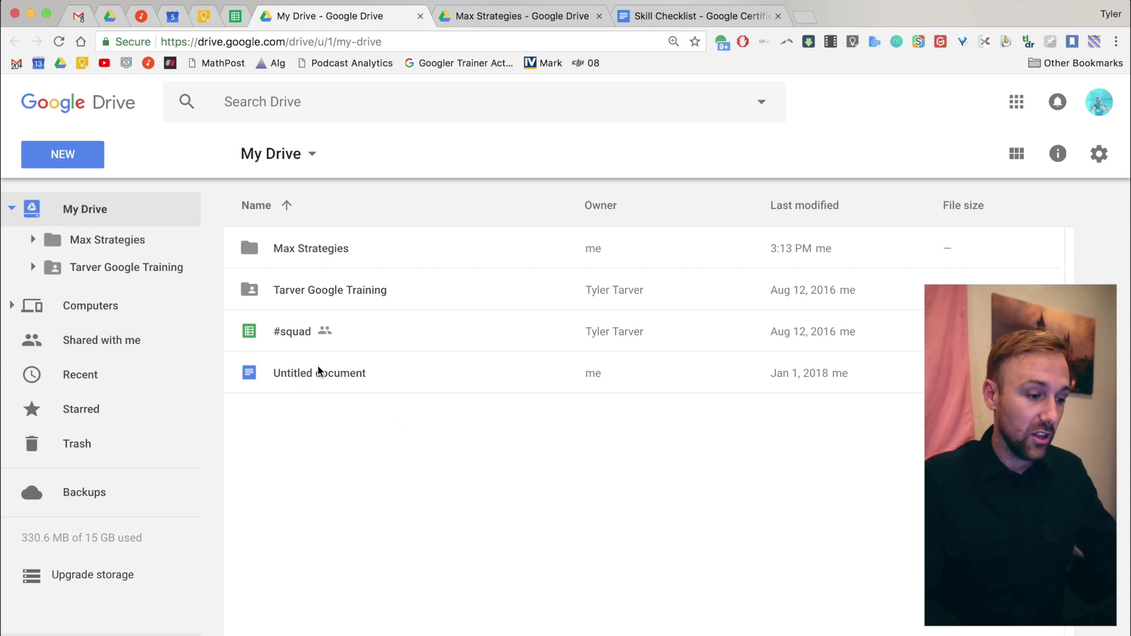
double_click(319, 373)
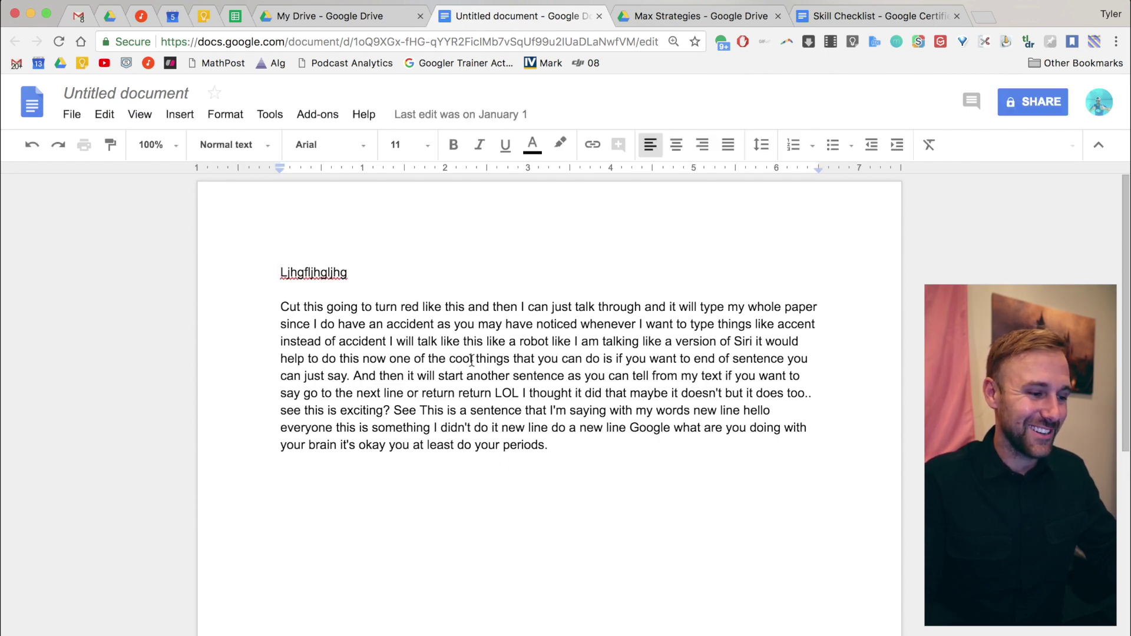
- Retitle the Untitled document 'voice typing', then close its tab
click(143, 96)
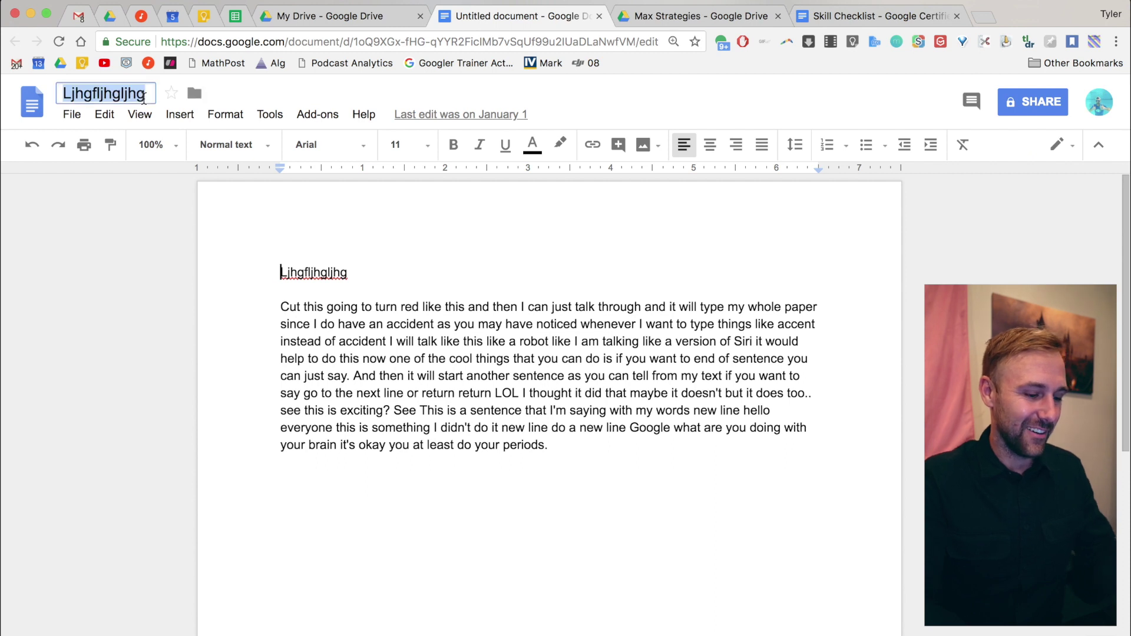
text(voice typi)
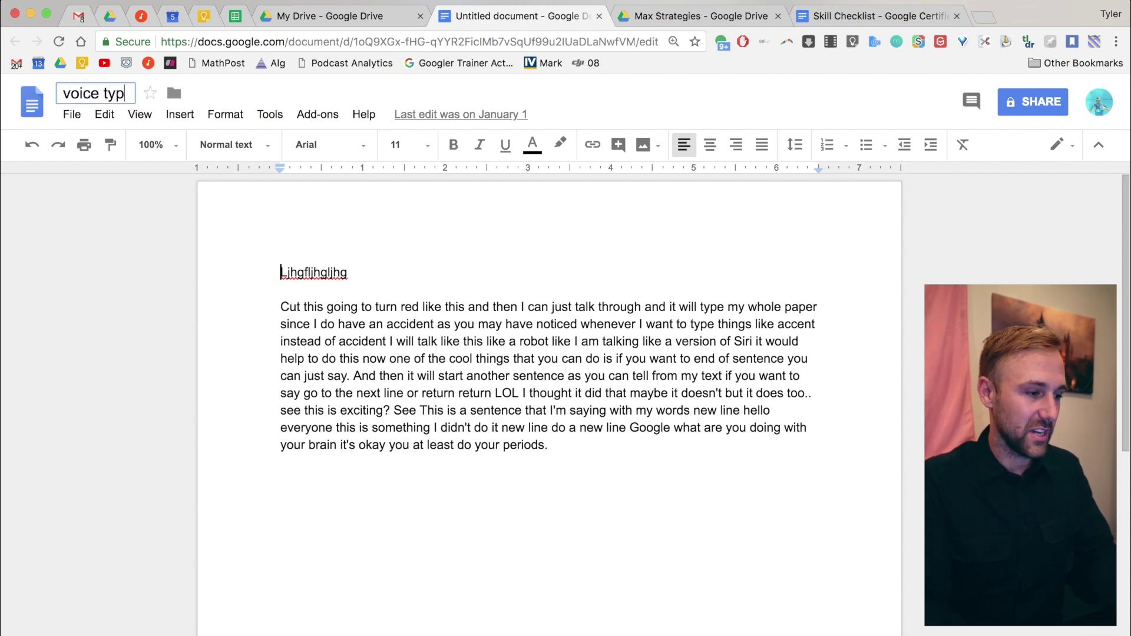
text(ng)
click(425, 495)
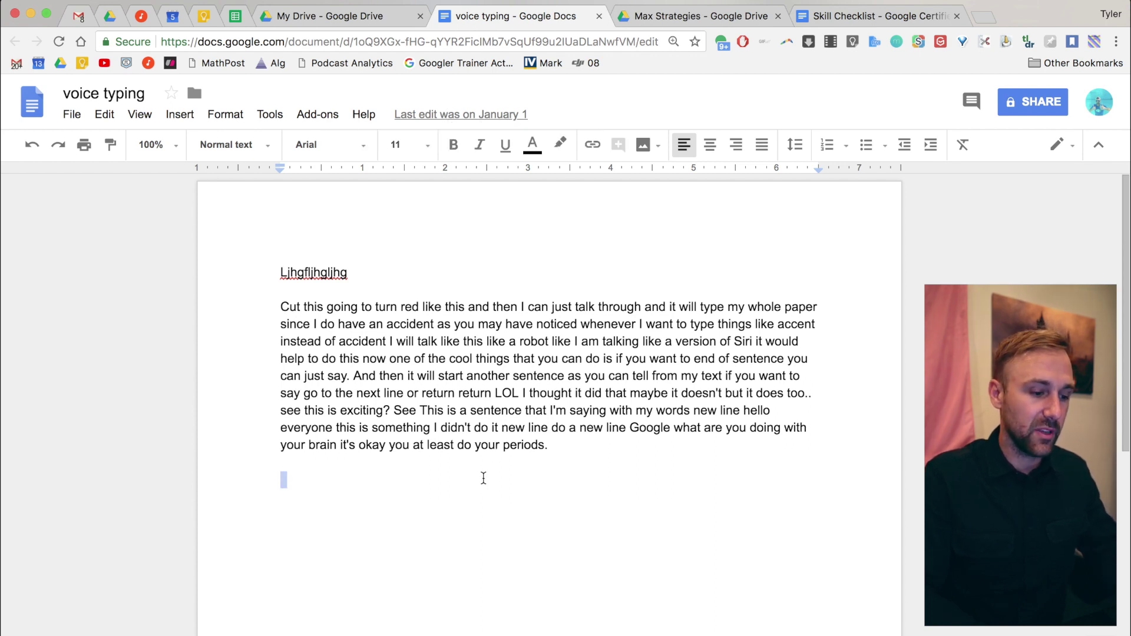
text(dfaskjdfhas;kdfjhas;kdlfjha)
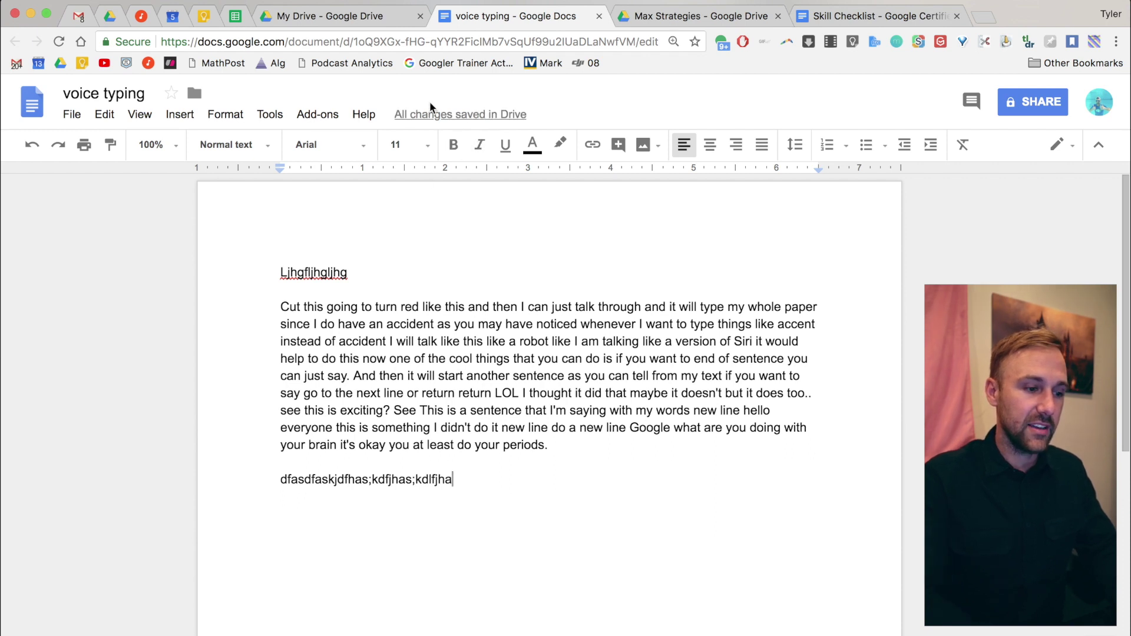
click(601, 17)
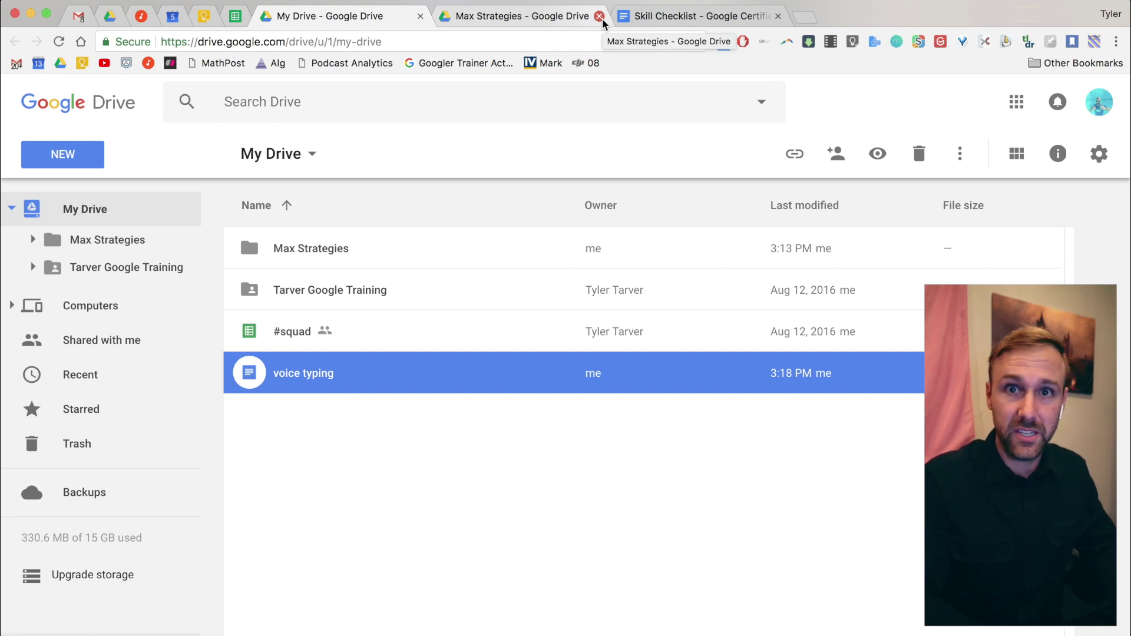
- Browse the Tarver Google Training folder, return to My Drive, then view Shared with me
double_click(312, 287)
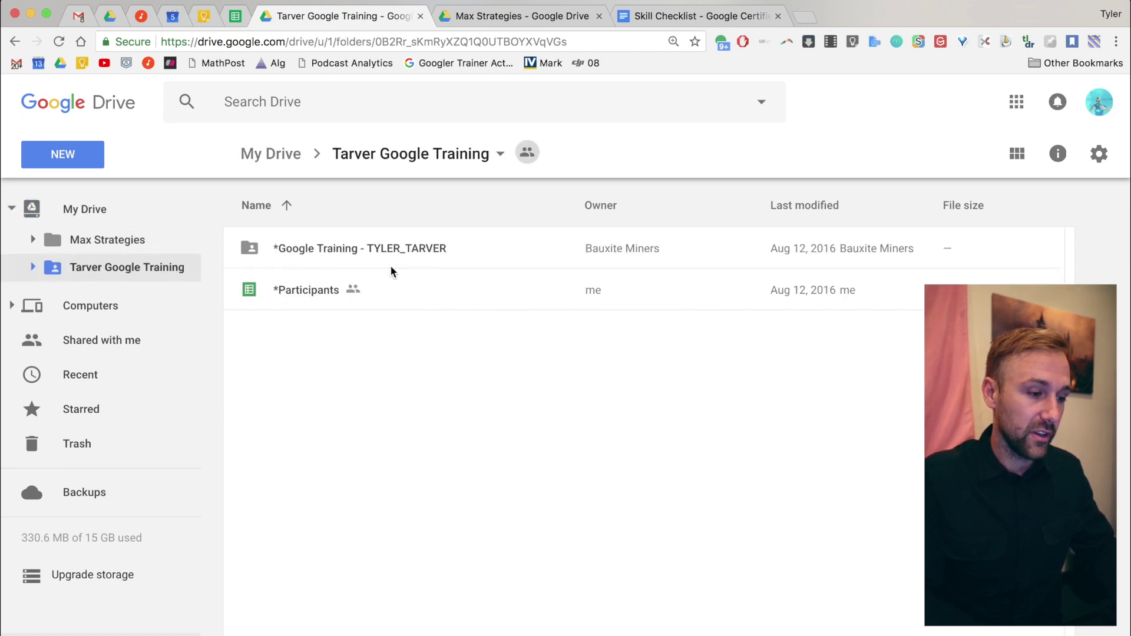
click(262, 157)
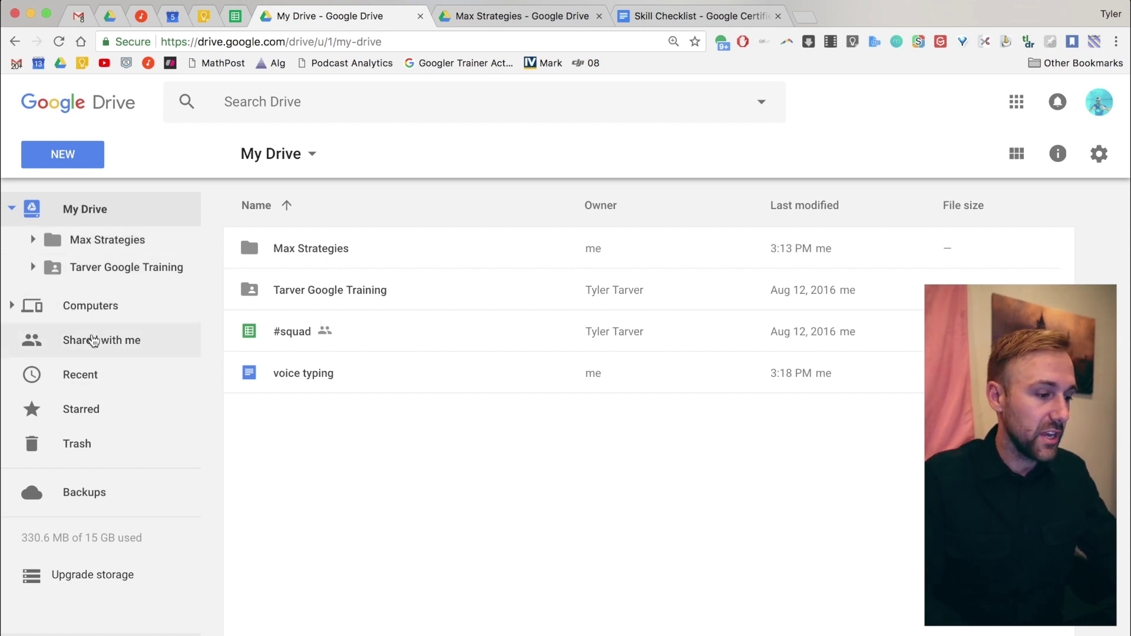
click(93, 337)
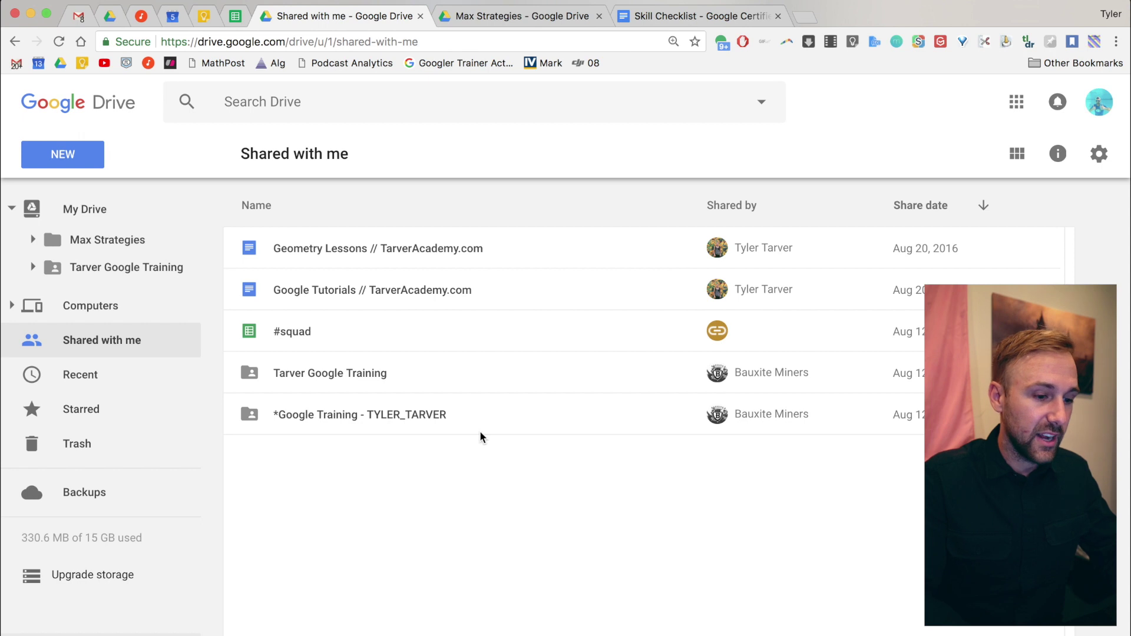
- From Shared with me, open 'Google Tutorials // TarverAcademy.com' in view-only Docs
click(371, 265)
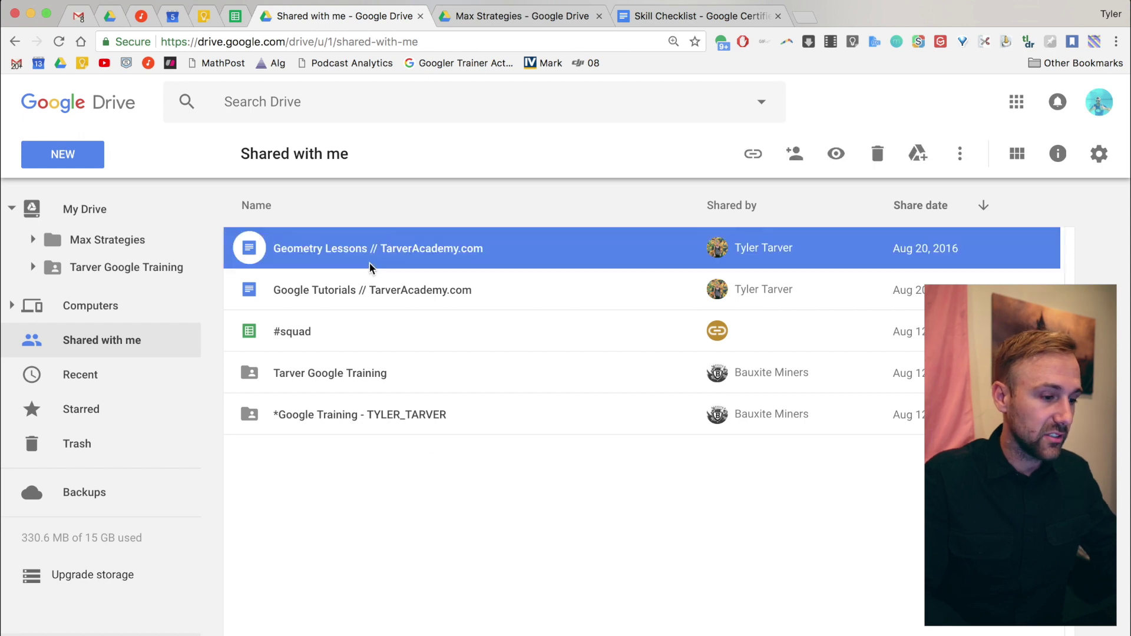
click(348, 292)
double_click(354, 293)
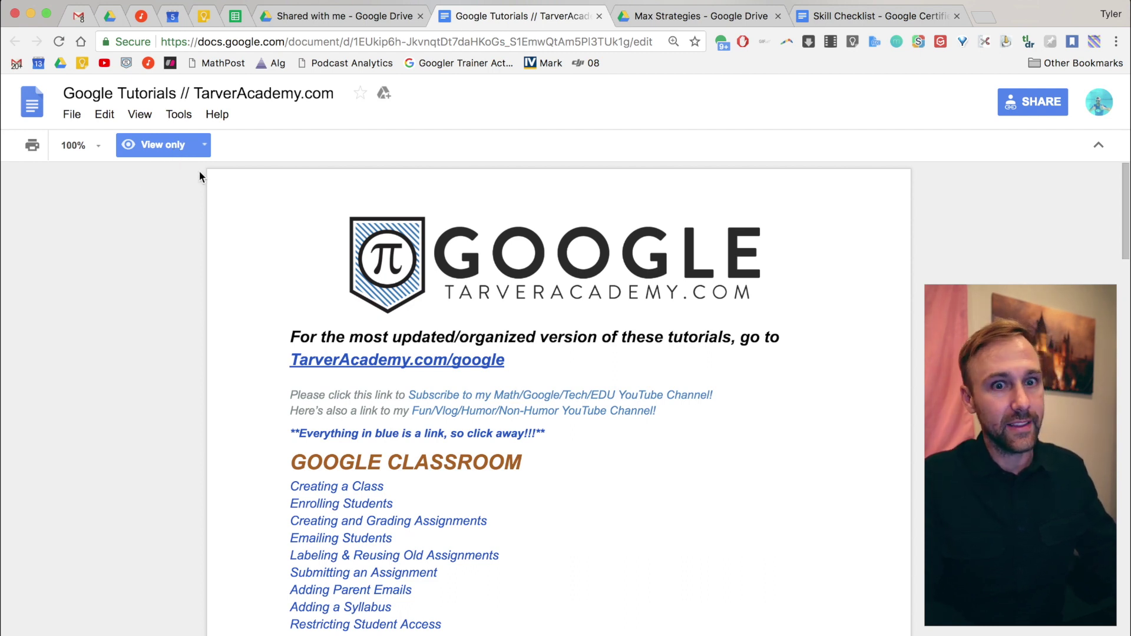
scroll(395, 423, down, 10)
scroll(394, 422, up, 10)
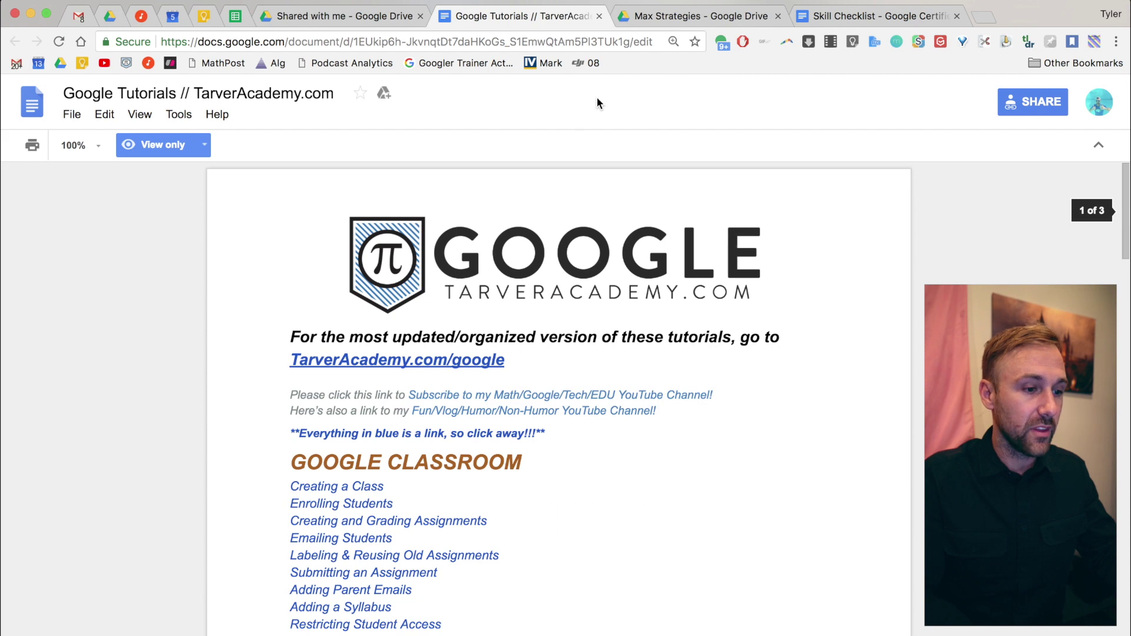
- Close the view-only Google Tutorials document tab
click(599, 16)
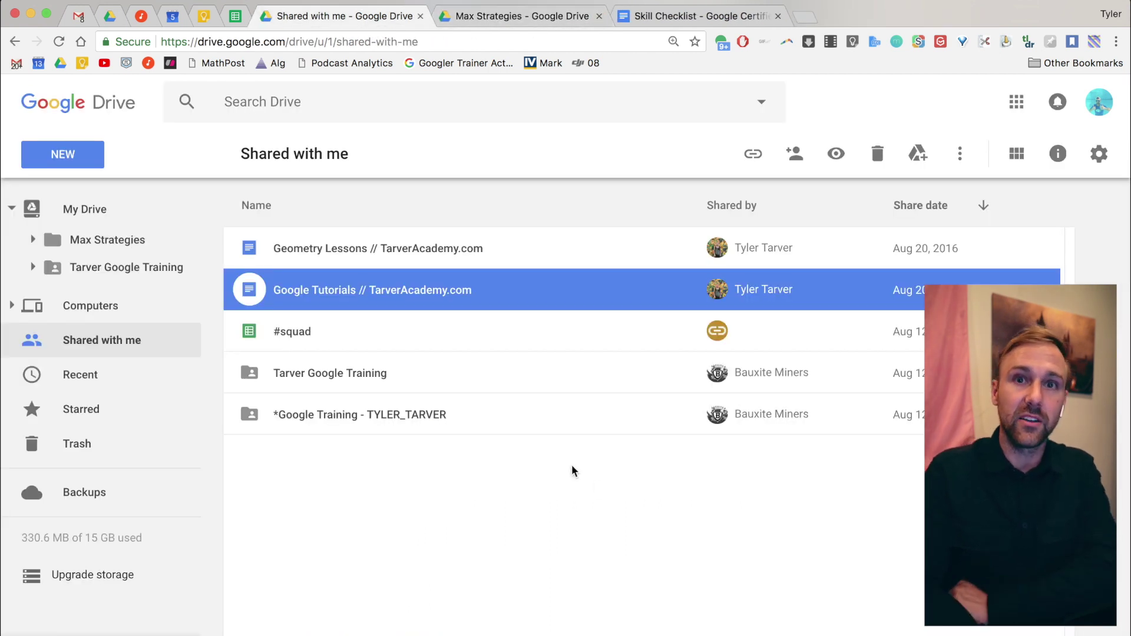